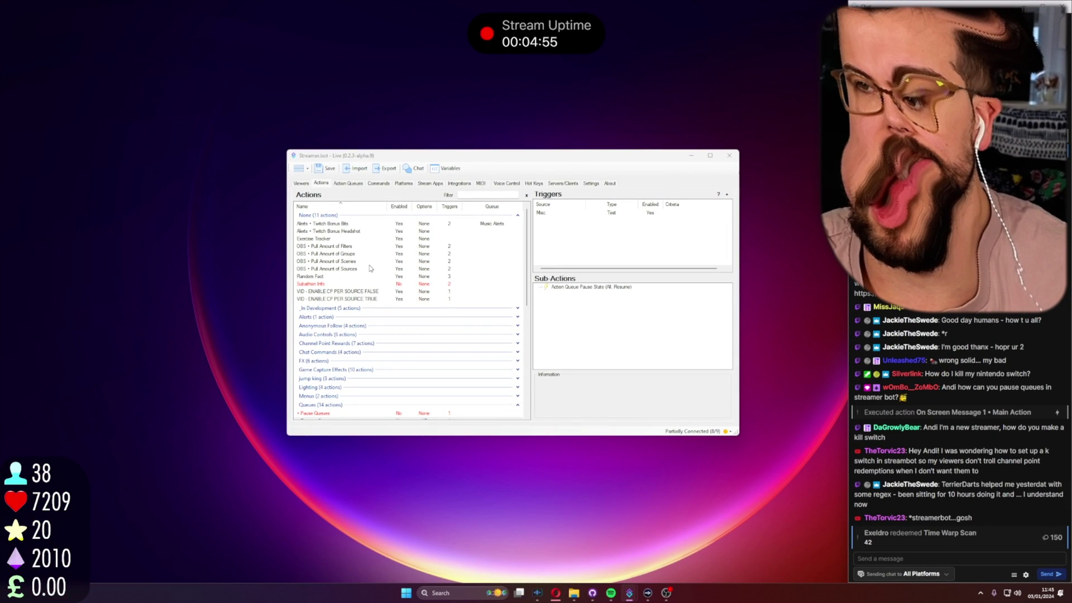
- Add a new action named KILLSWITCH from the Actions list context menu
right_click(374, 256)
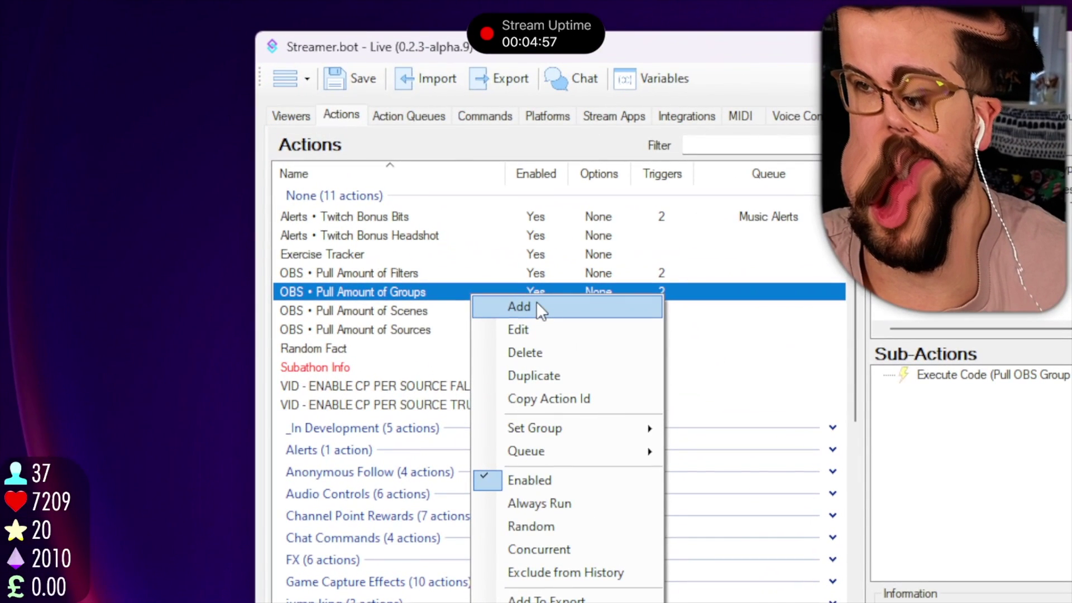
click(519, 307)
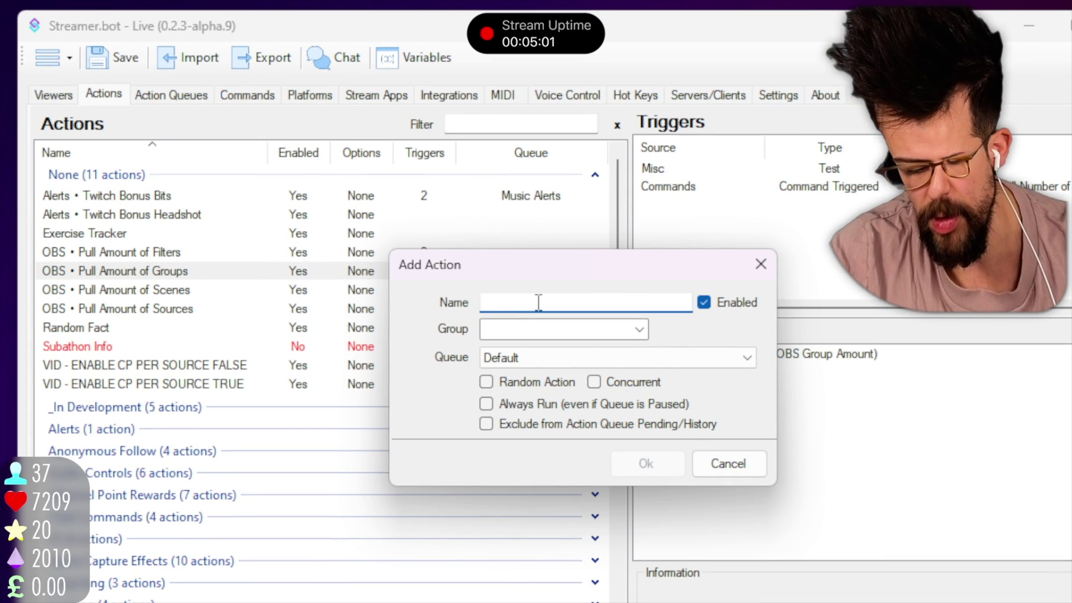
text(KILLSWITCH)
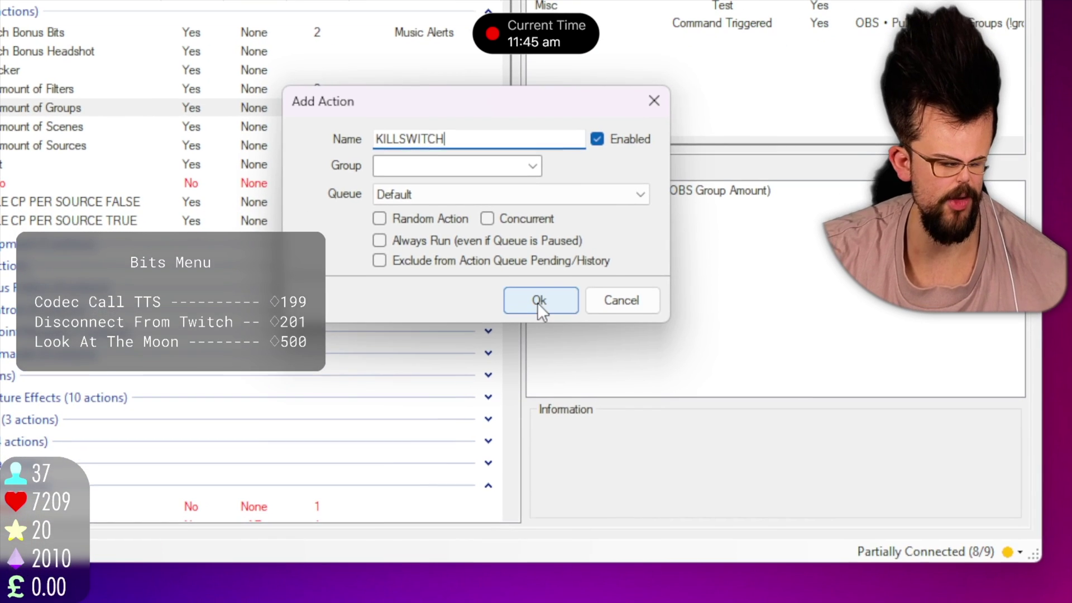
click(554, 335)
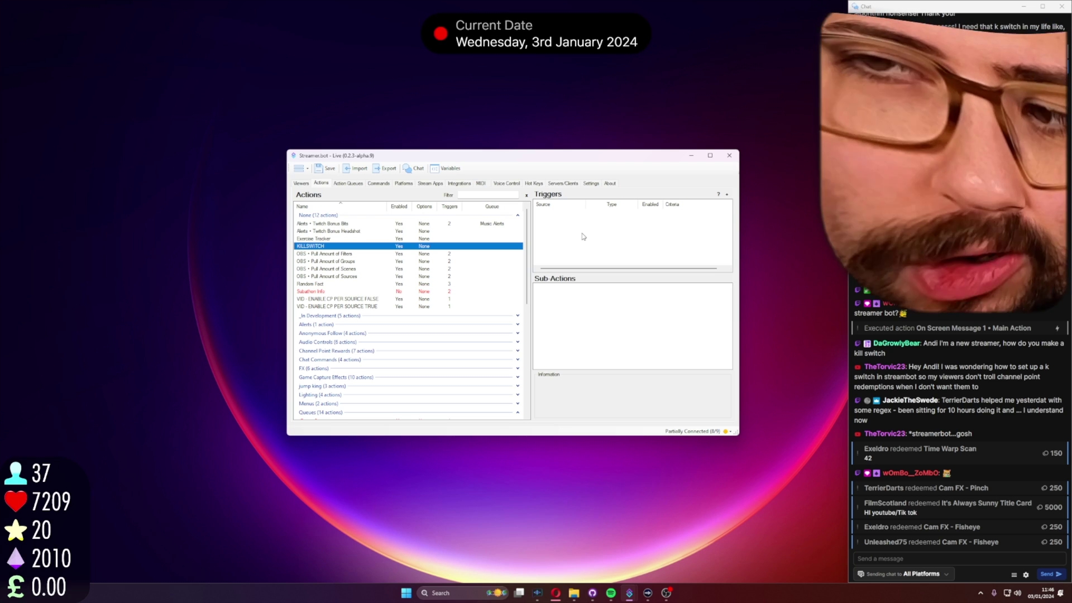
- Add a Core Test trigger to the KILLSWITCH action
right_click(583, 237)
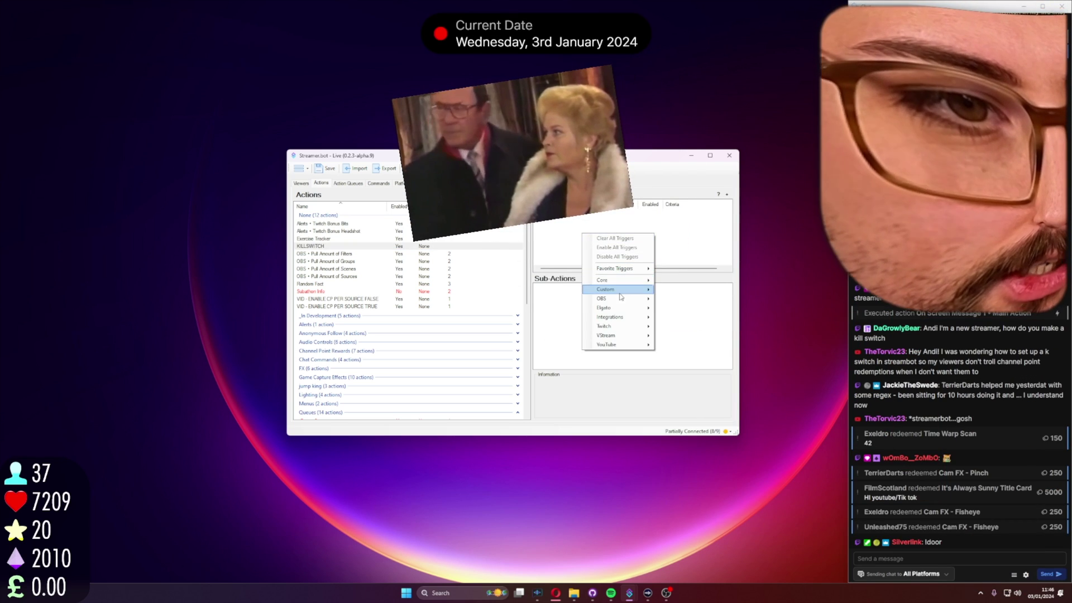
mouse_move(625, 280)
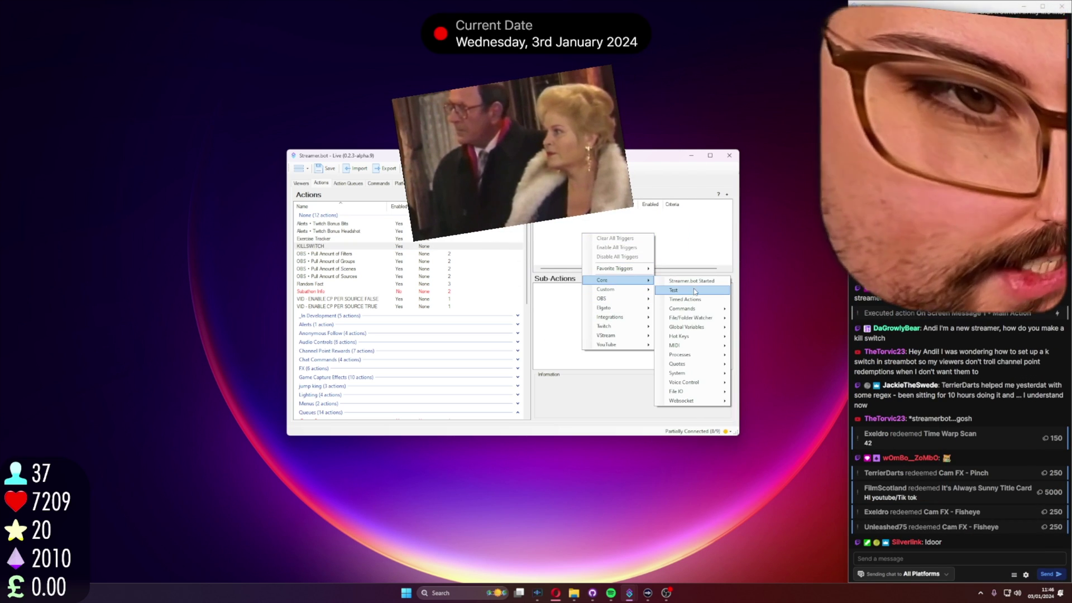
click(695, 290)
click(565, 336)
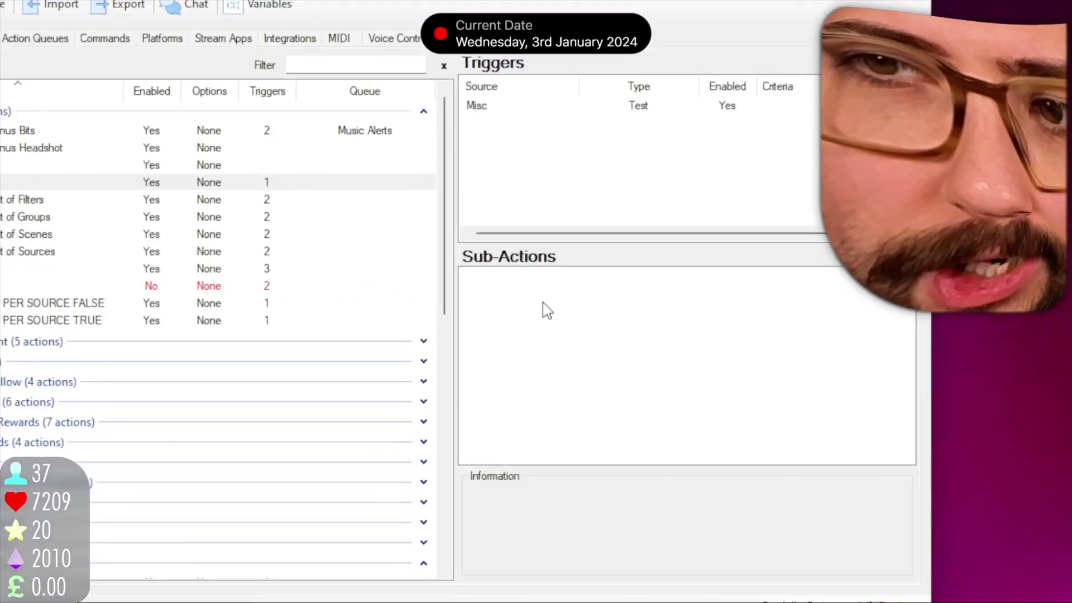
- Add a Set Action Queue Pause State sub-action with Queue All and State Pause
right_click(569, 300)
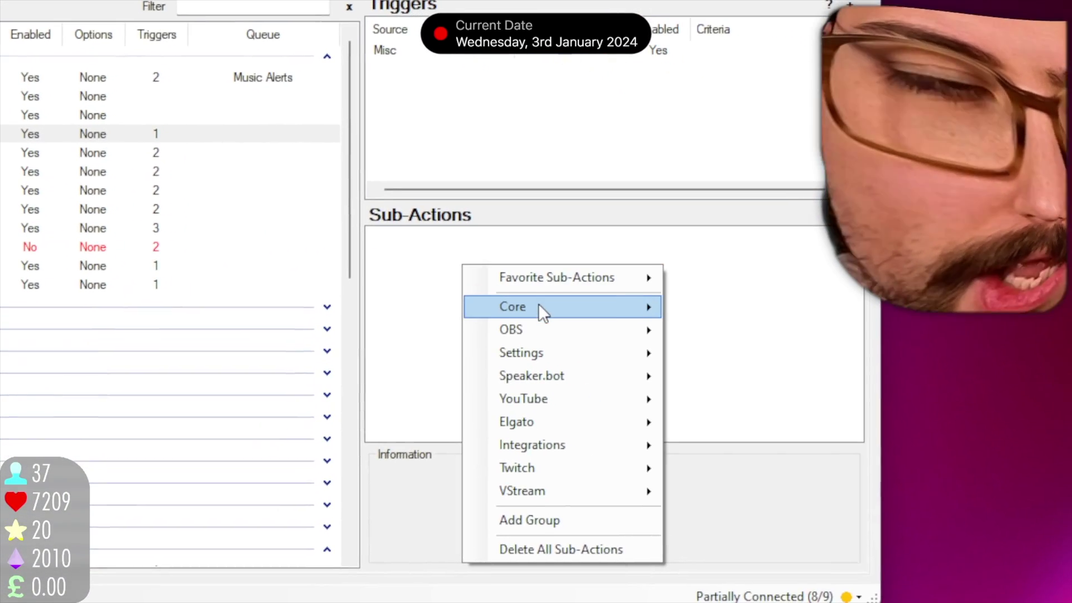
mouse_move(543, 313)
mouse_move(753, 333)
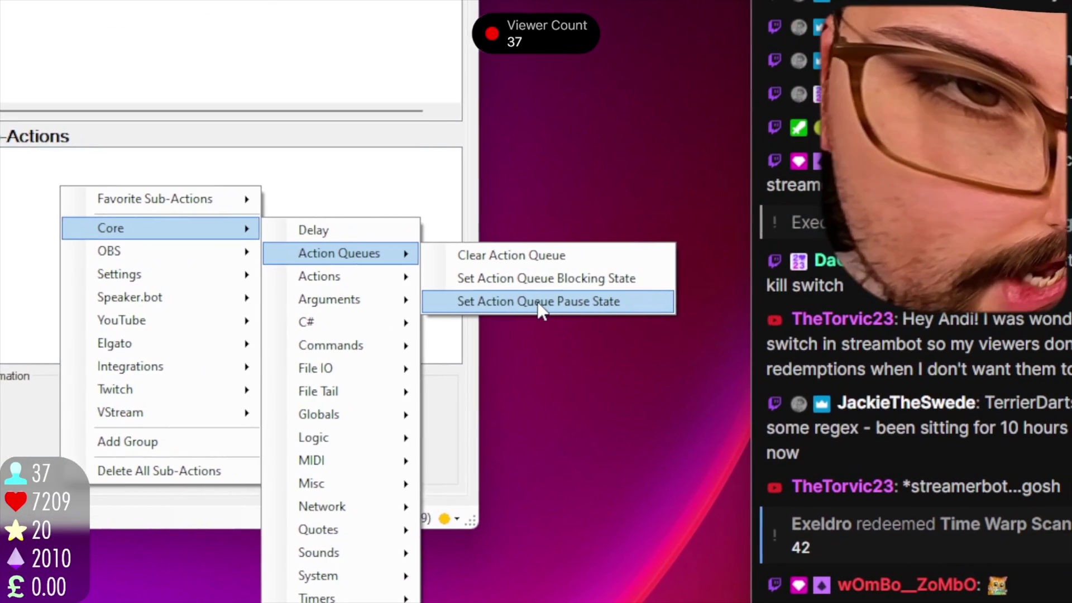
click(541, 310)
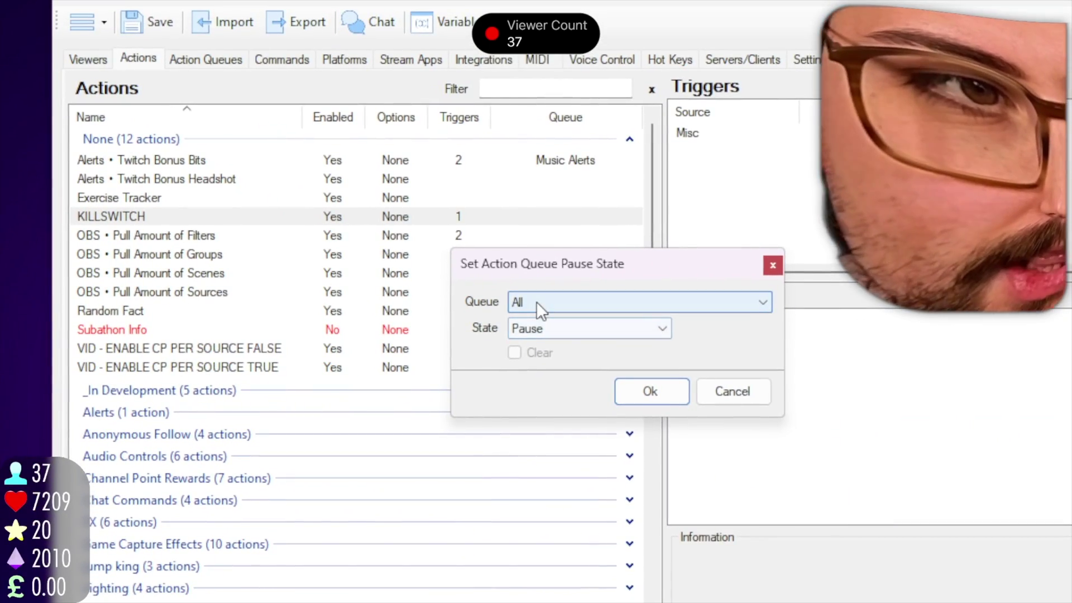
click(538, 302)
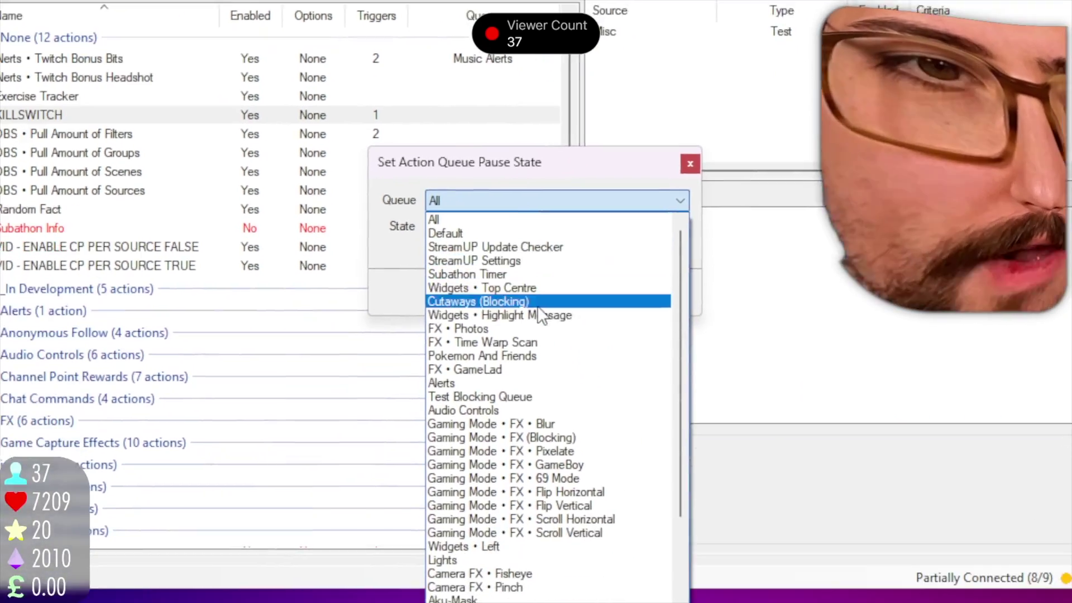
scroll(636, 424, down, 3)
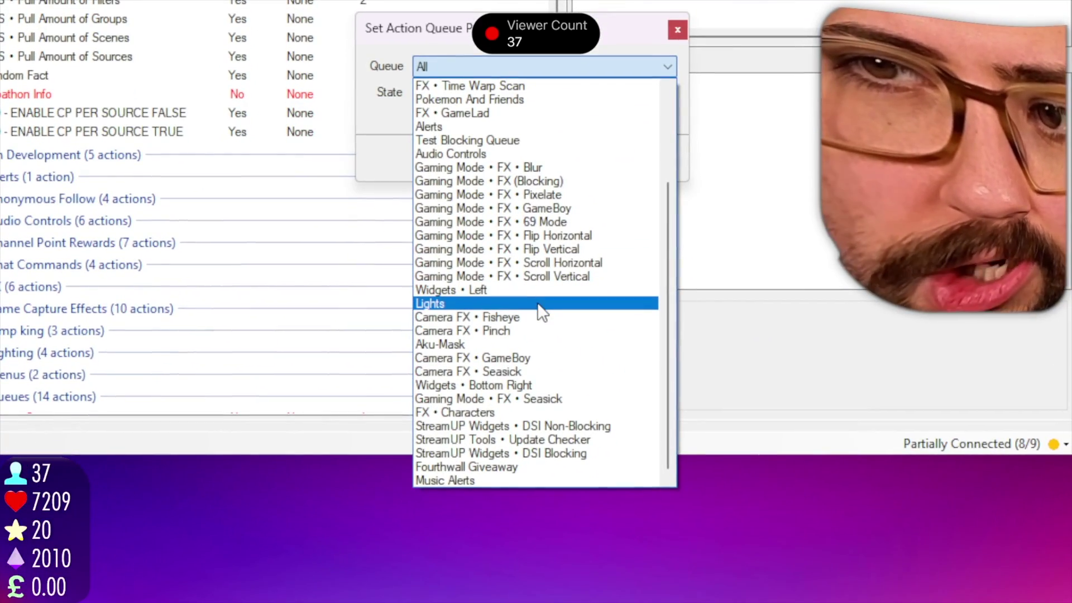
scroll(541, 313, up, 3)
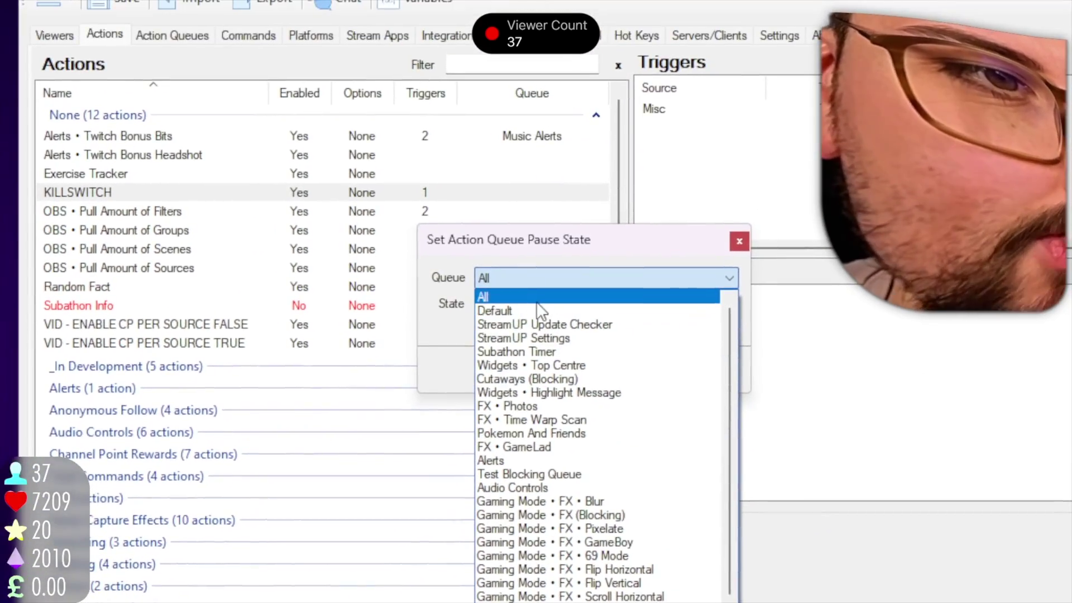
click(537, 303)
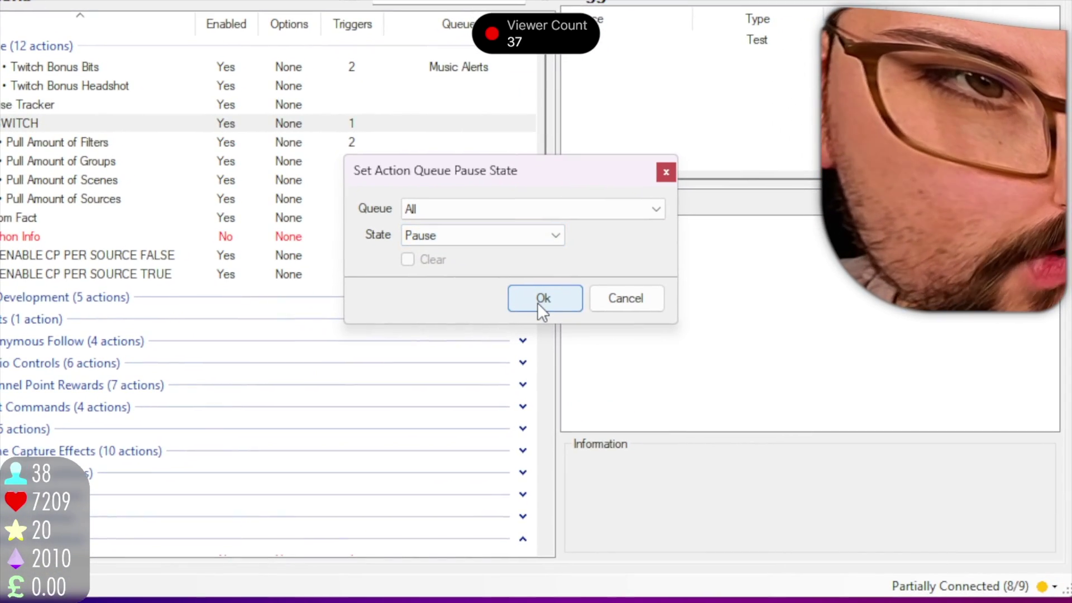
click(541, 302)
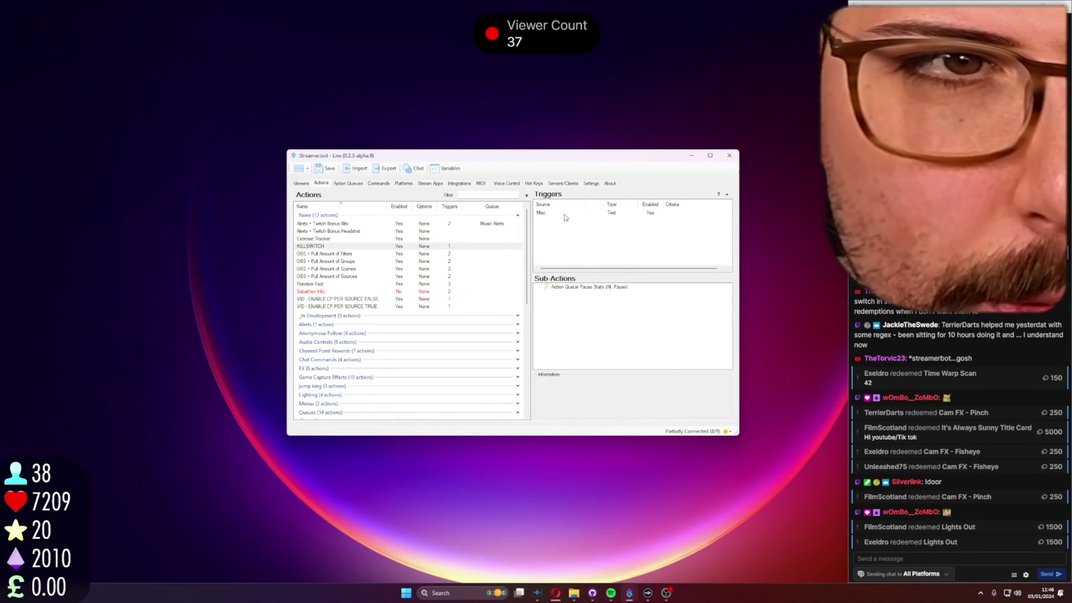
right_click(572, 215)
- Fire KILLSWITCH's Test trigger and review pending entries like Time Warp Scan and GameLad
click(587, 222)
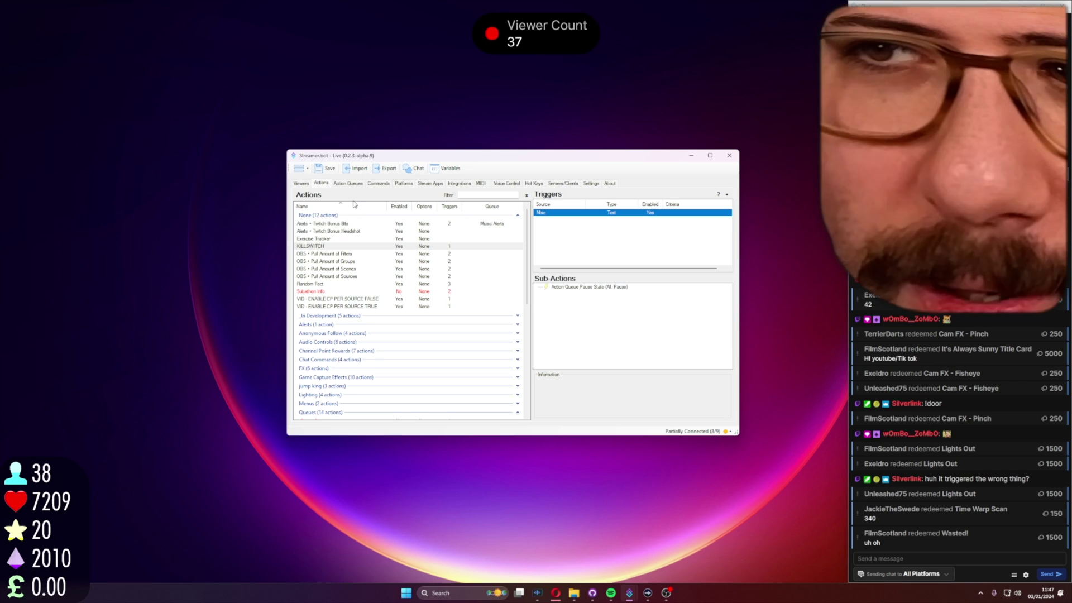
click(352, 183)
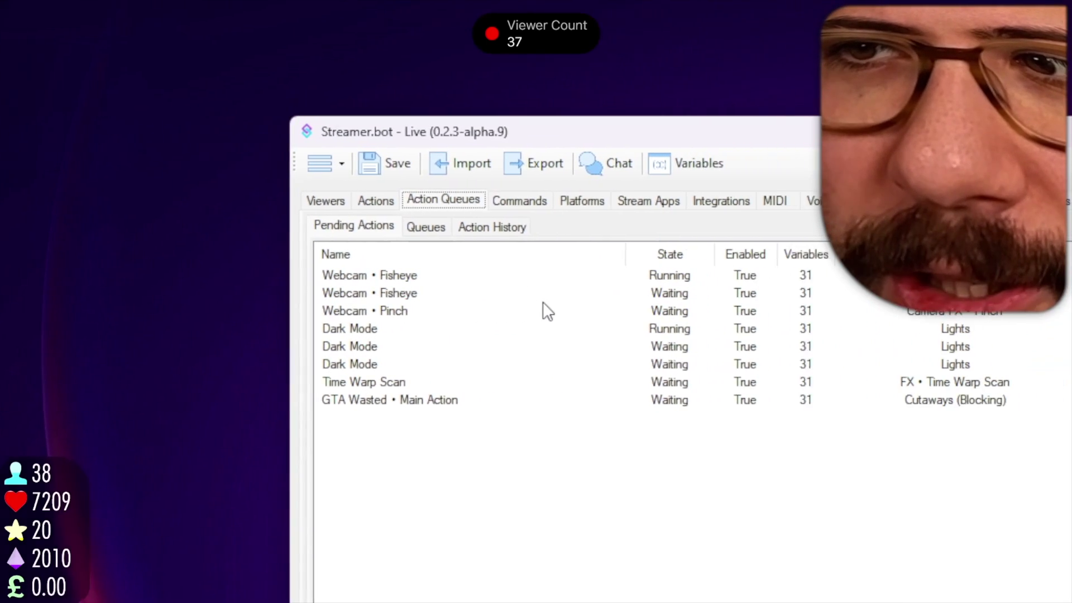
click(534, 302)
click(536, 314)
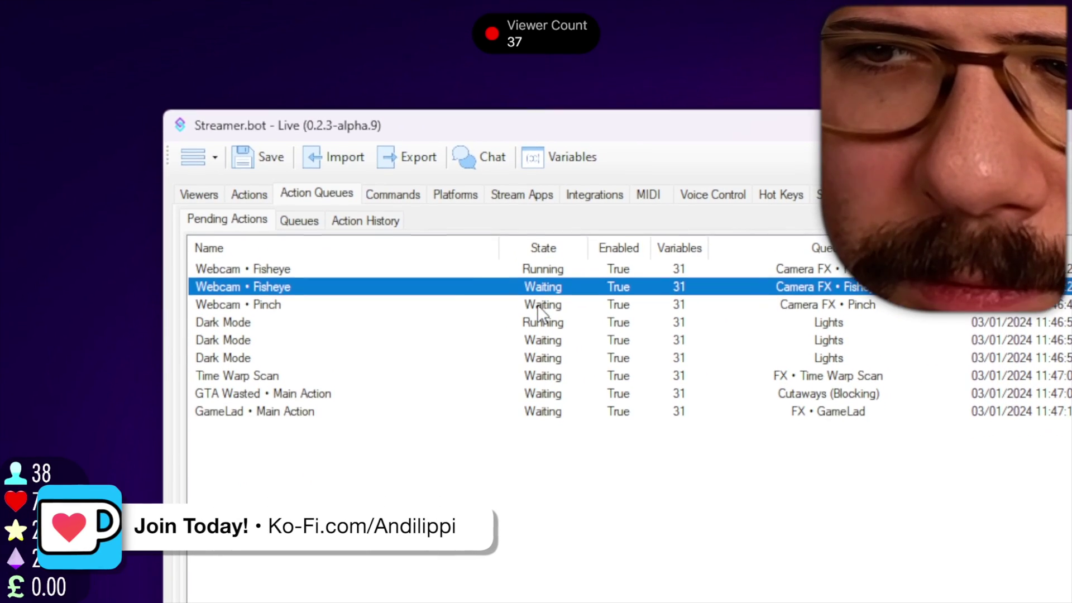
click(349, 344)
click(354, 362)
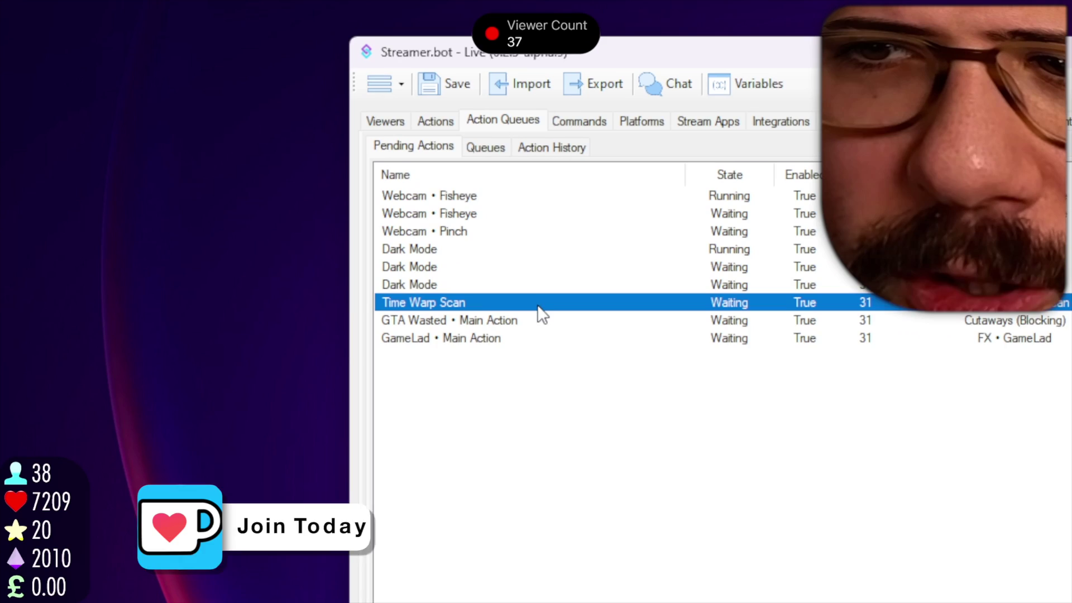
click(329, 380)
click(533, 321)
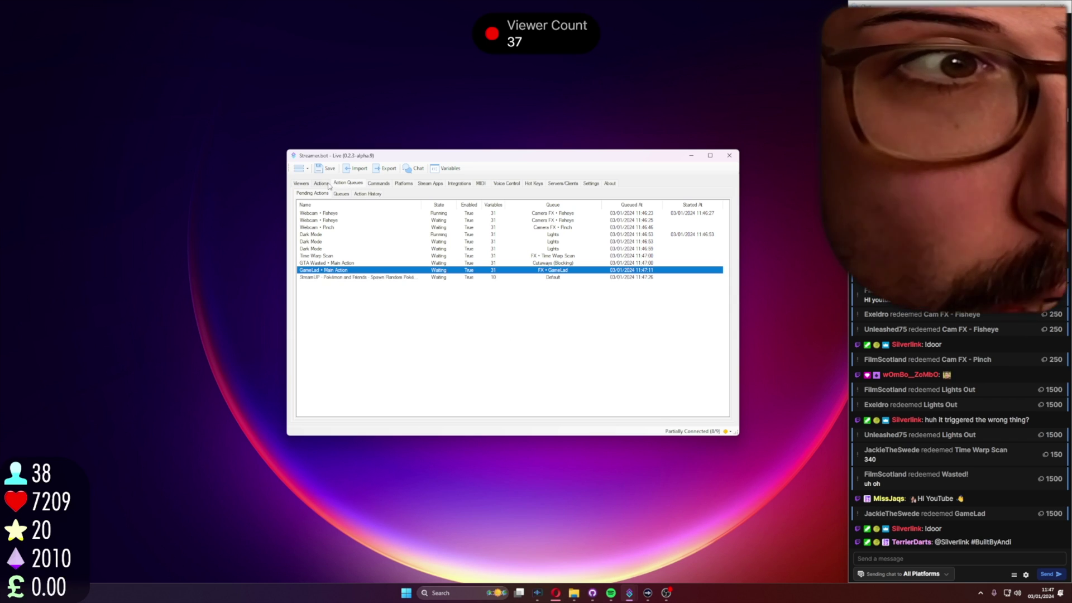
- Create a second action named ALIVESWITCH with Always Run ticked
click(321, 184)
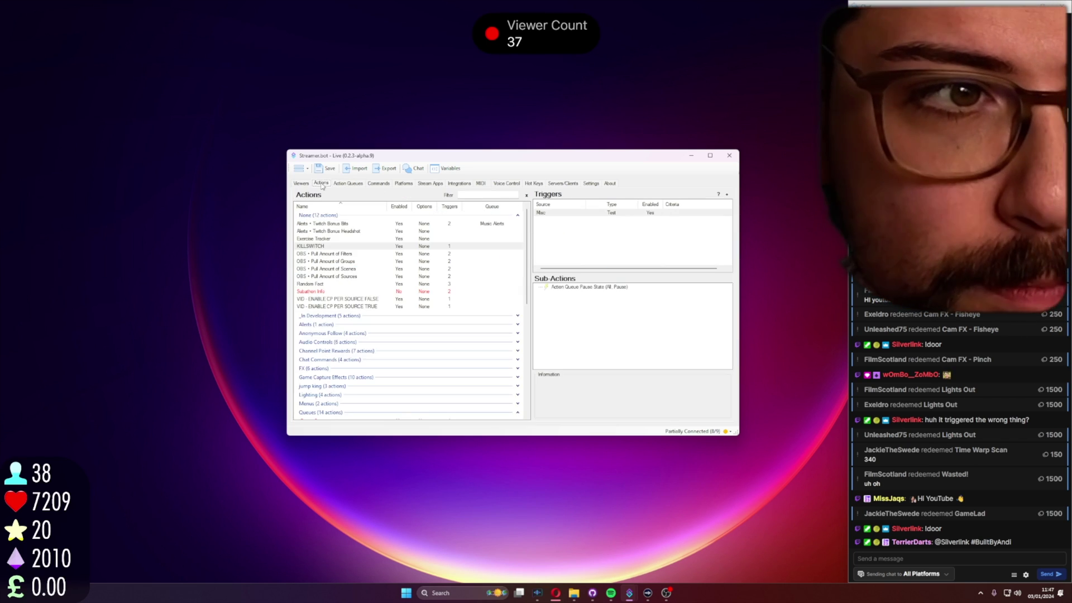
right_click(333, 247)
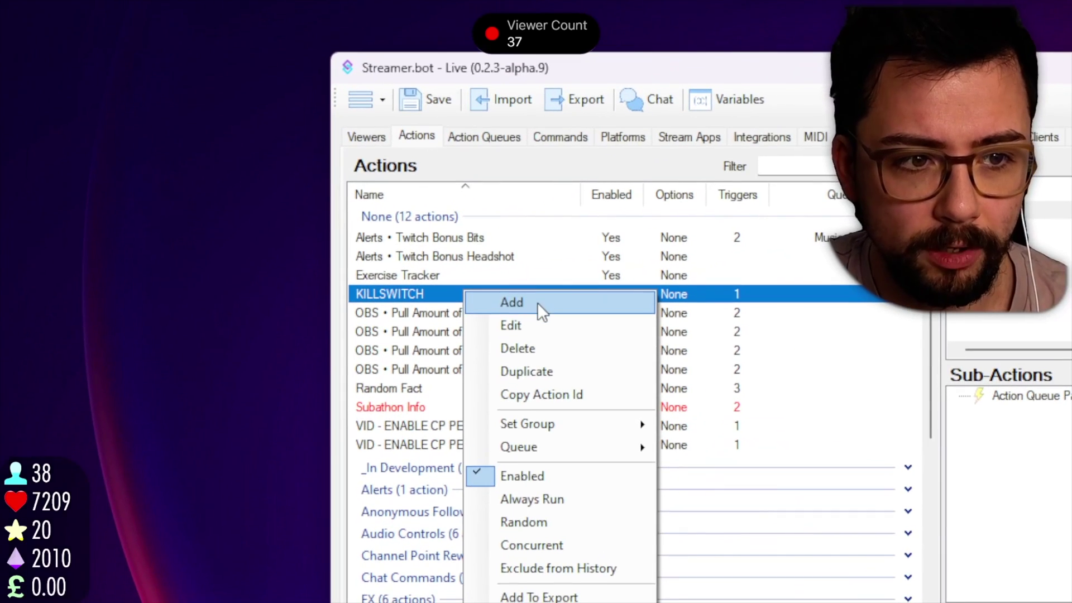
click(366, 249)
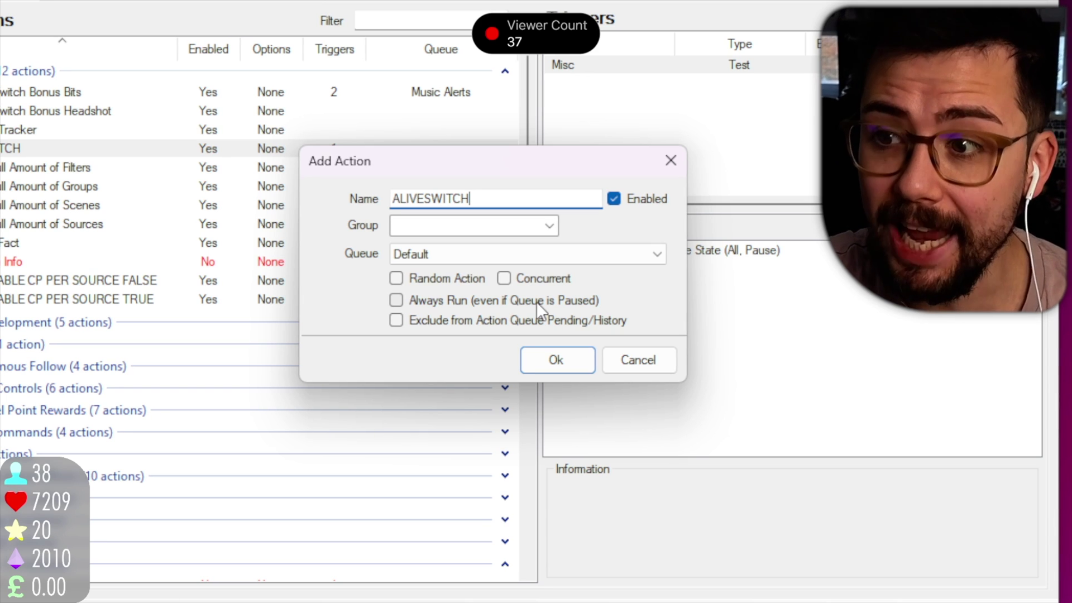
click(537, 303)
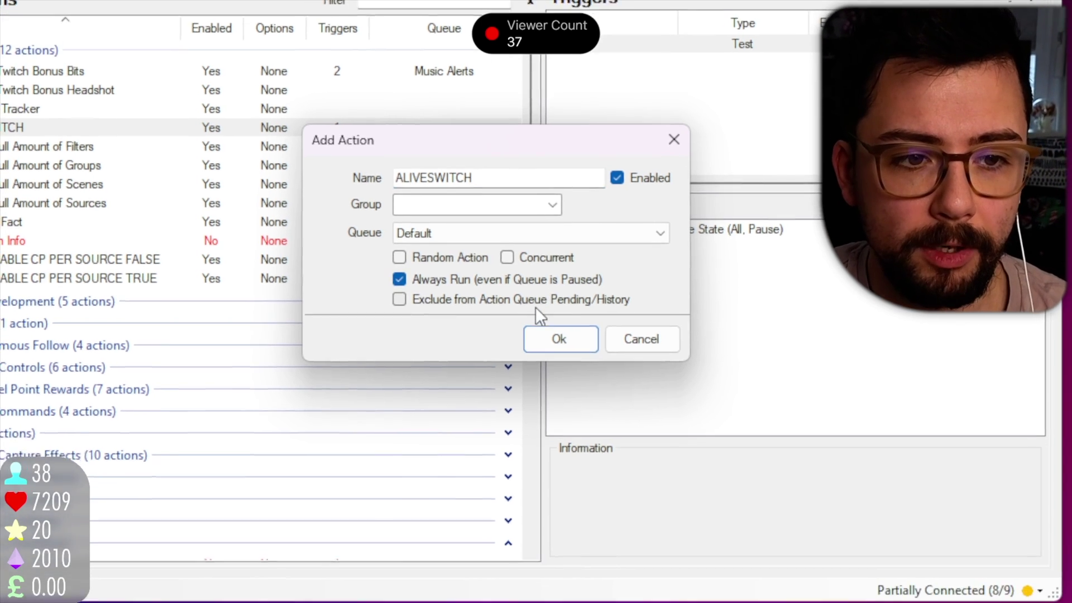
click(541, 308)
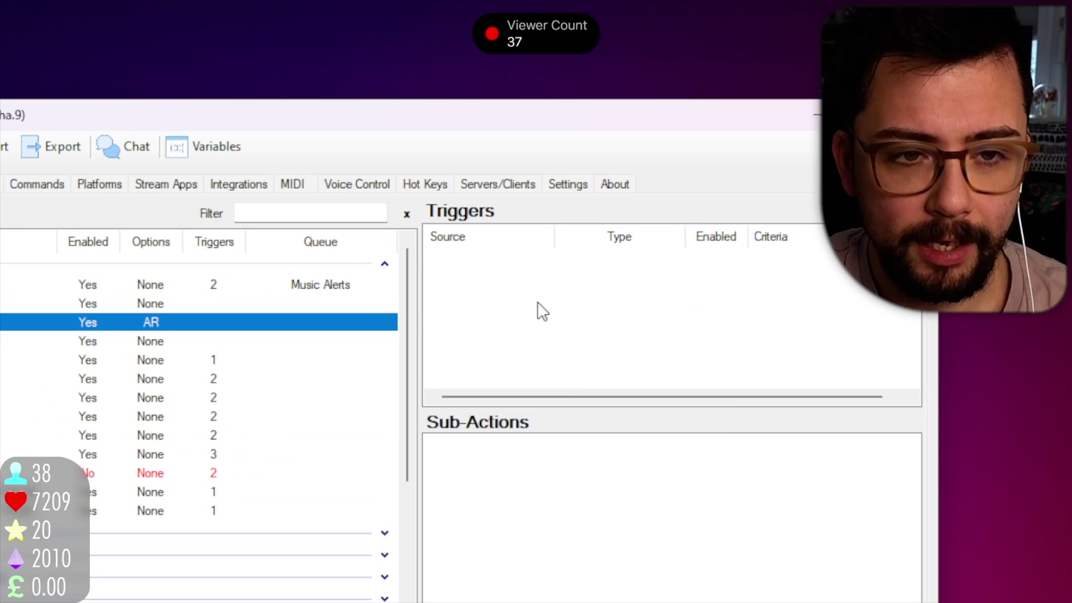
- Add a Core Test trigger to ALIVESWITCH with no variables
right_click(669, 149)
mouse_move(591, 366)
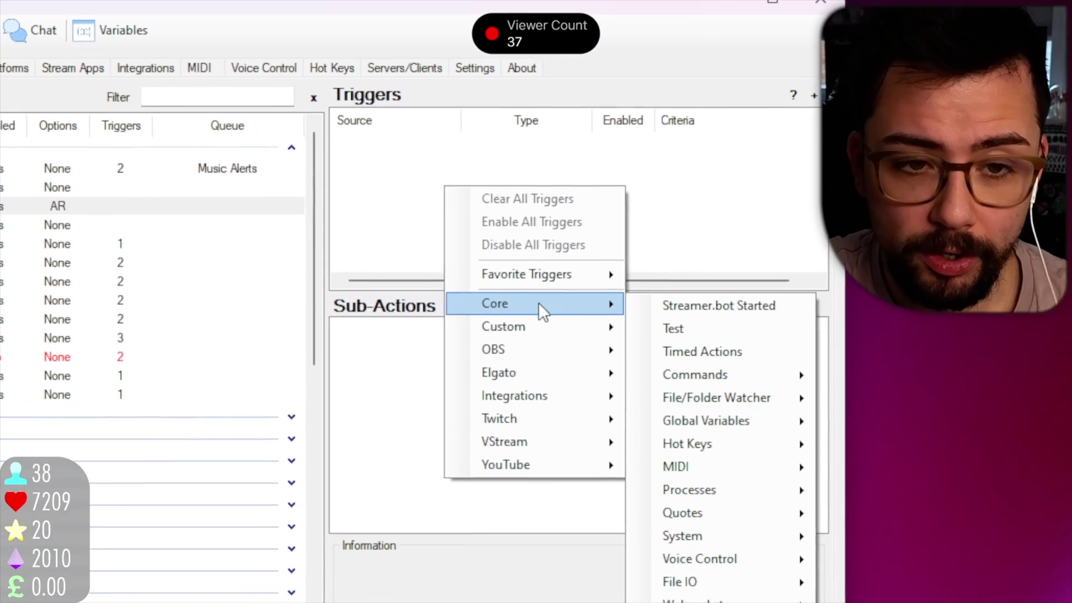
click(541, 307)
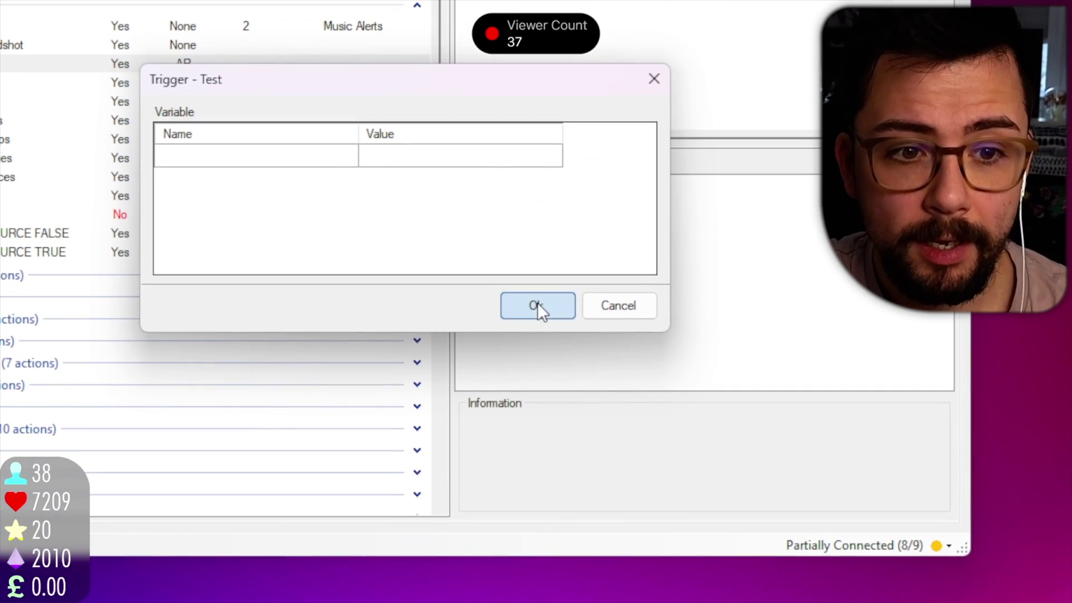
click(540, 308)
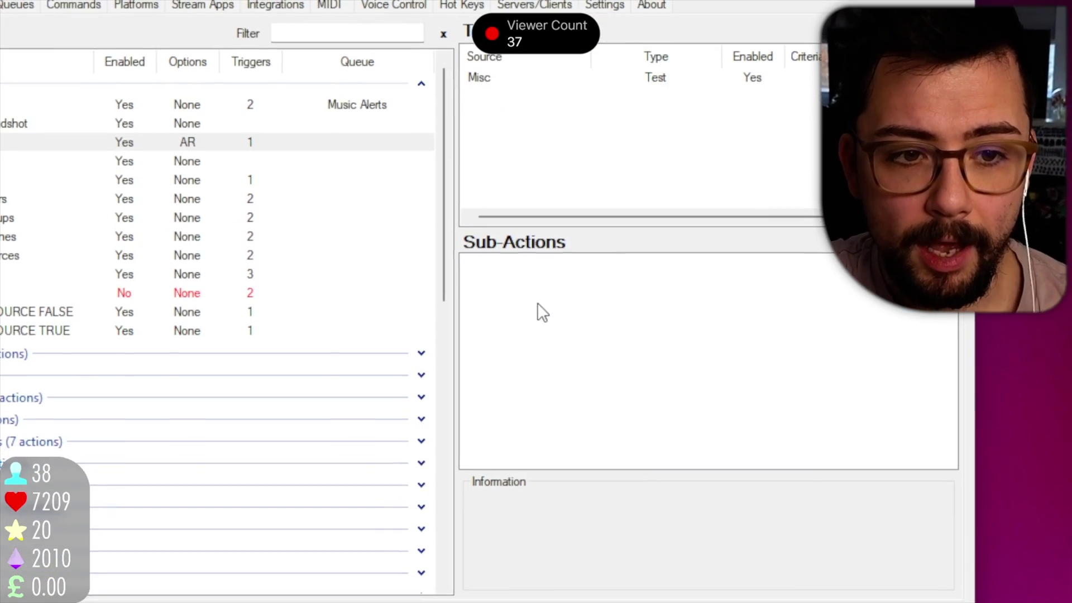
- Add a Set Action Queue Pause State sub-action with Queue All and State Resume
right_click(541, 313)
mouse_move(605, 348)
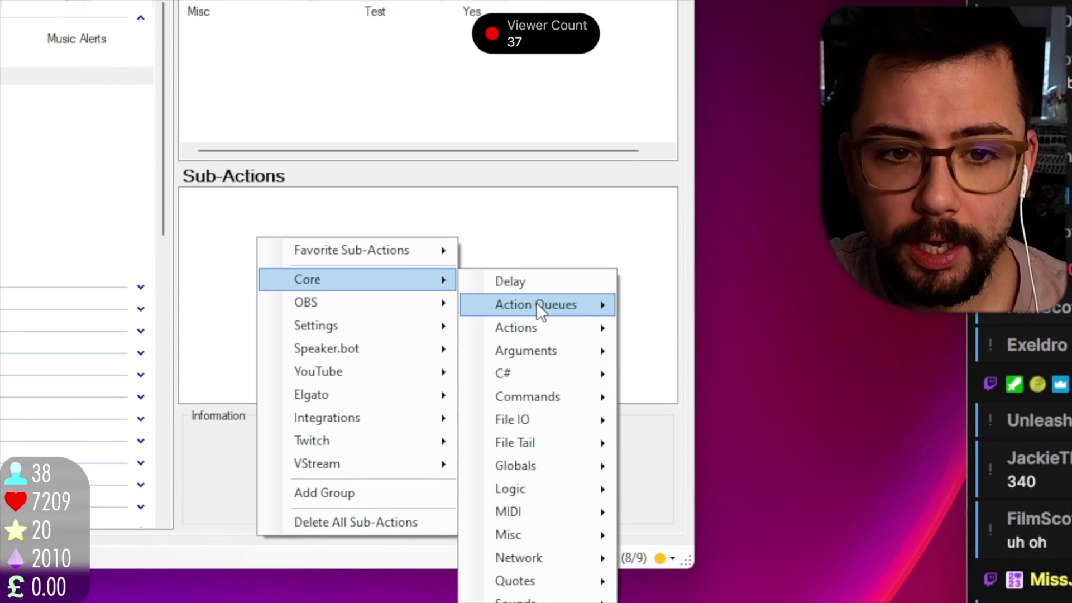
mouse_move(539, 308)
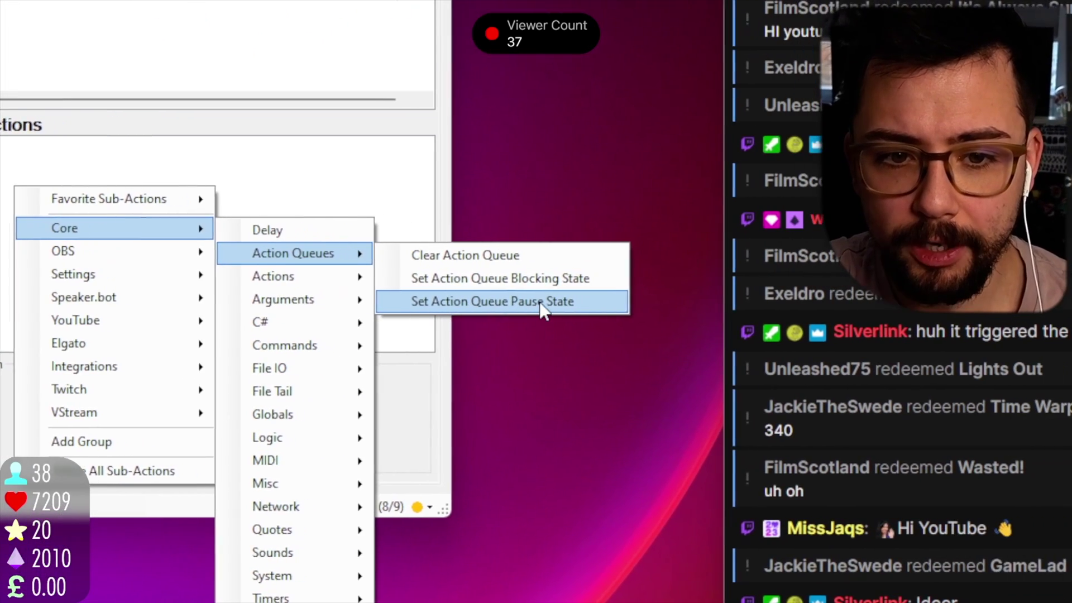
click(542, 307)
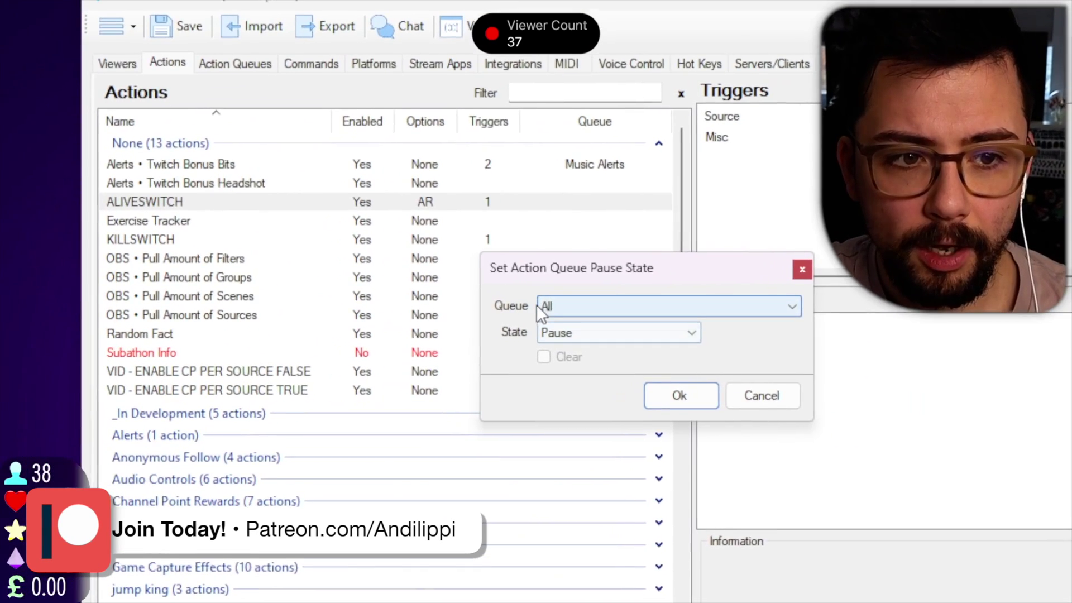
click(542, 307)
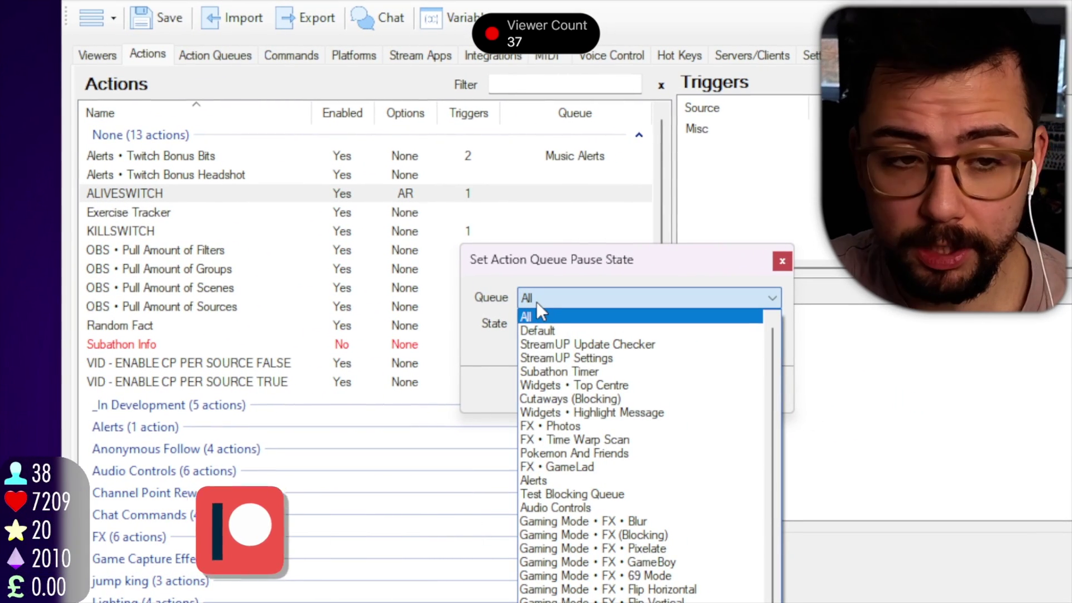
click(540, 315)
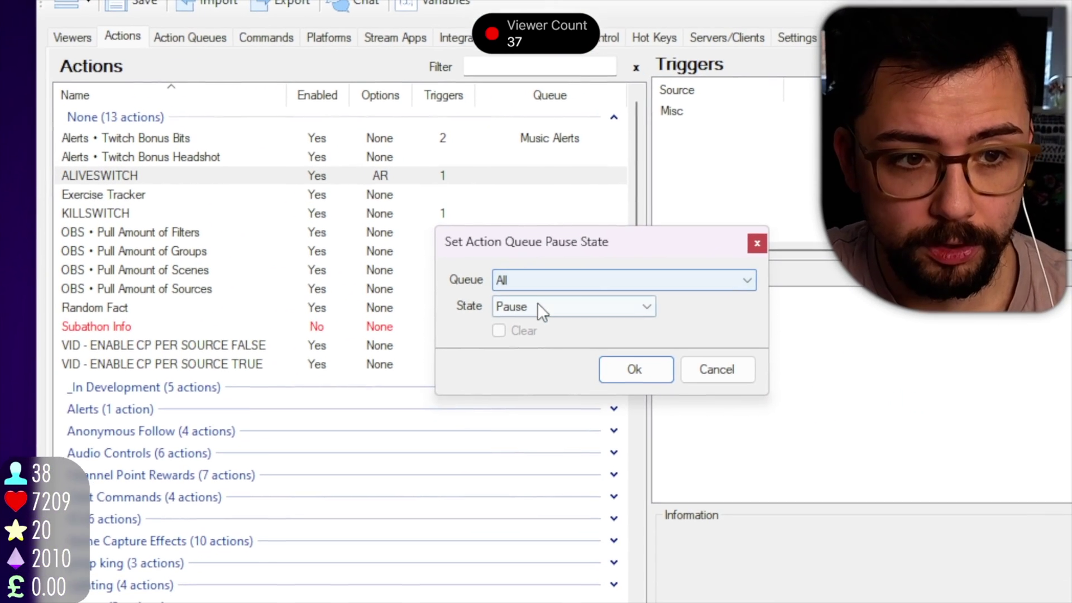
click(564, 327)
click(541, 310)
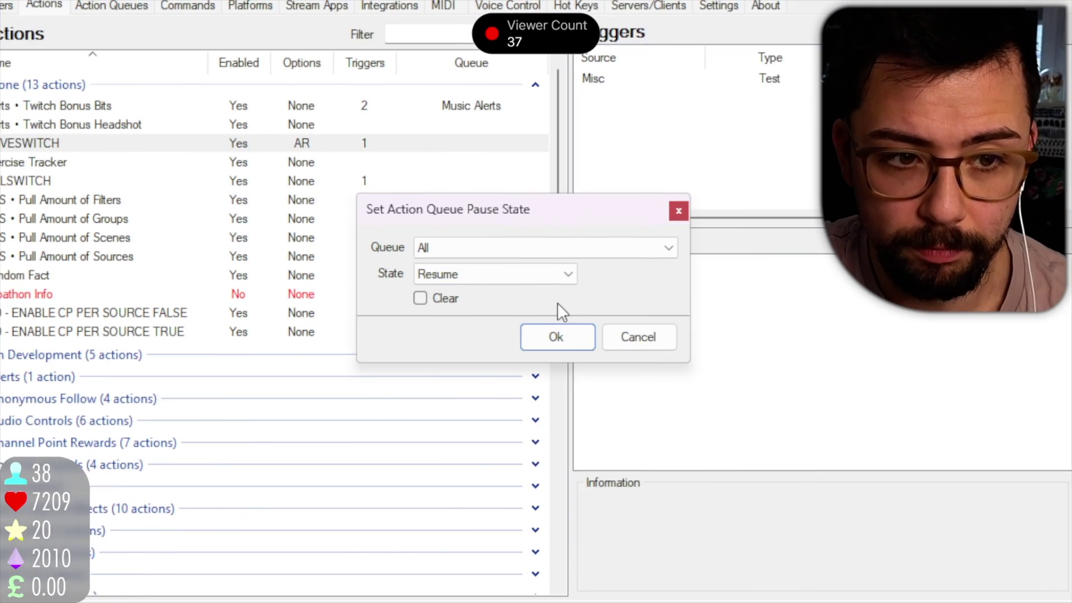
click(642, 339)
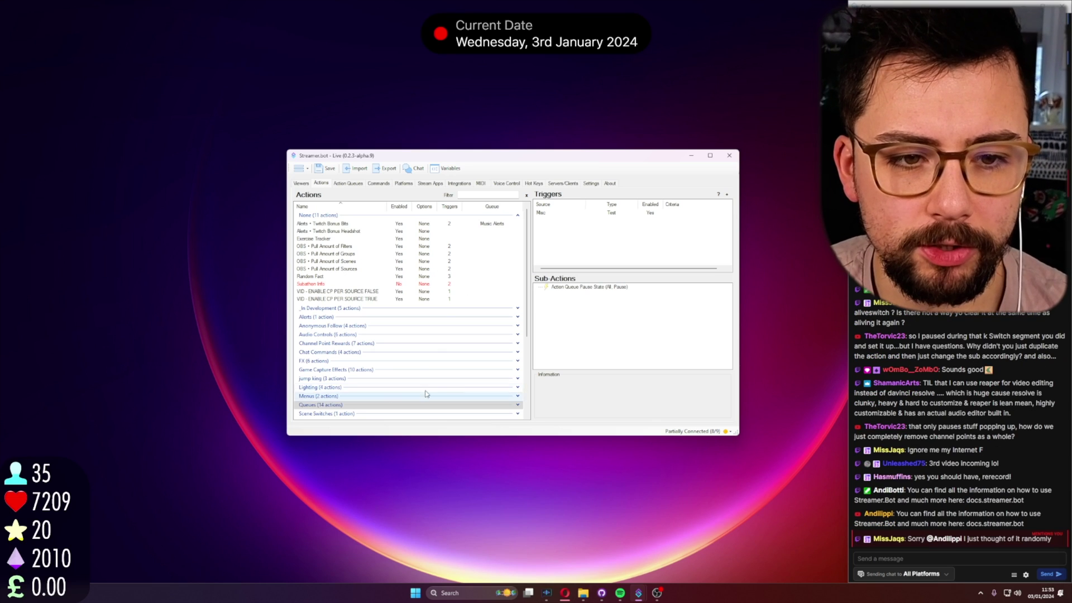
- Expand the Queues group and select the Resume Queues action
click(344, 405)
scroll(335, 386, down, 2)
click(333, 378)
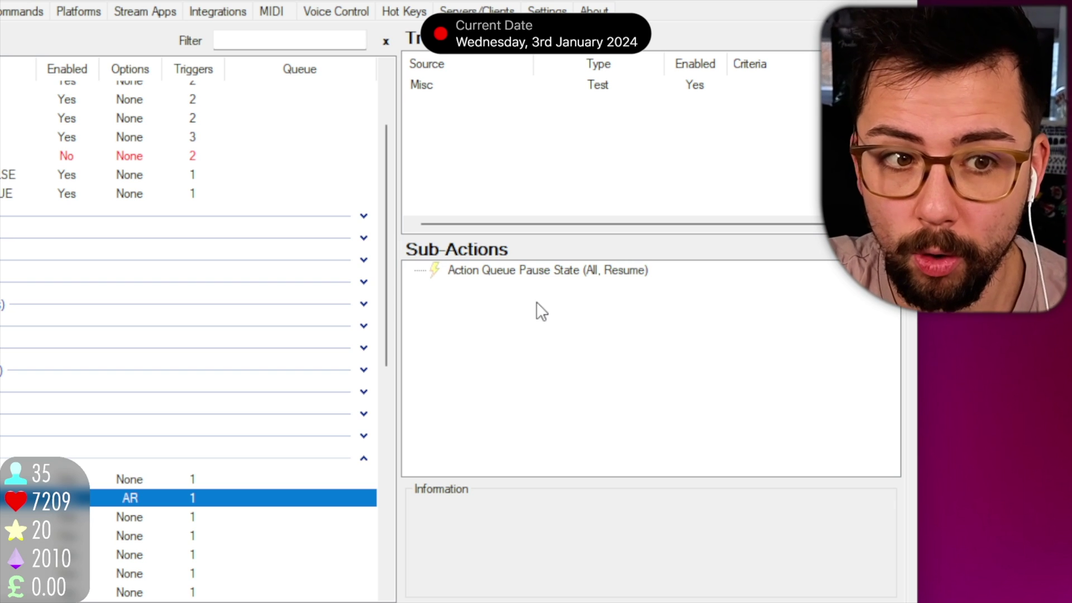
- Add a Clear Action Queue sub-action for All queues and move it above the resume step
right_click(537, 310)
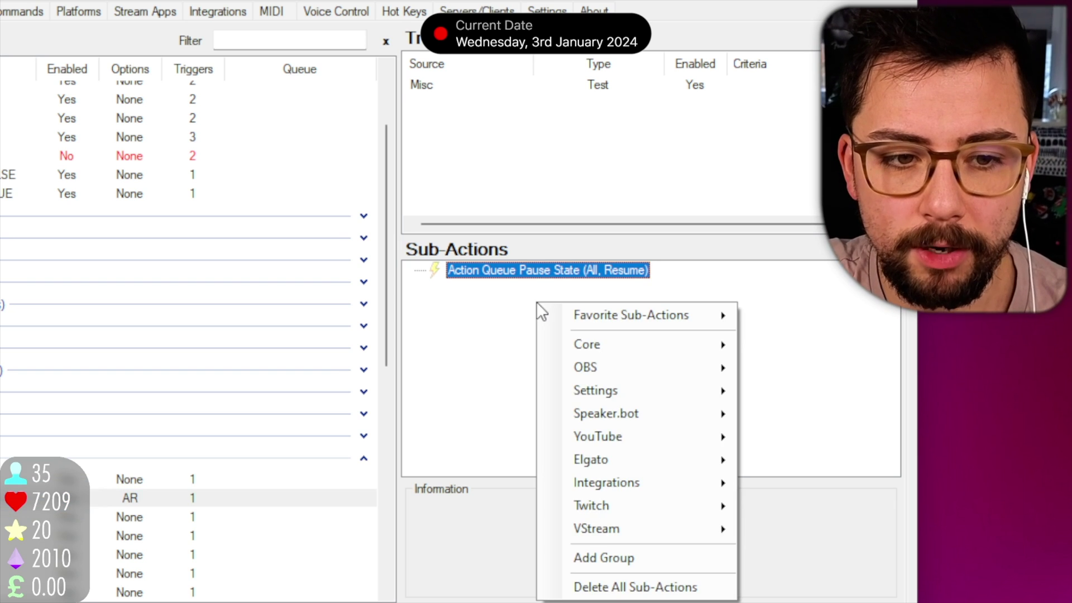
mouse_move(732, 345)
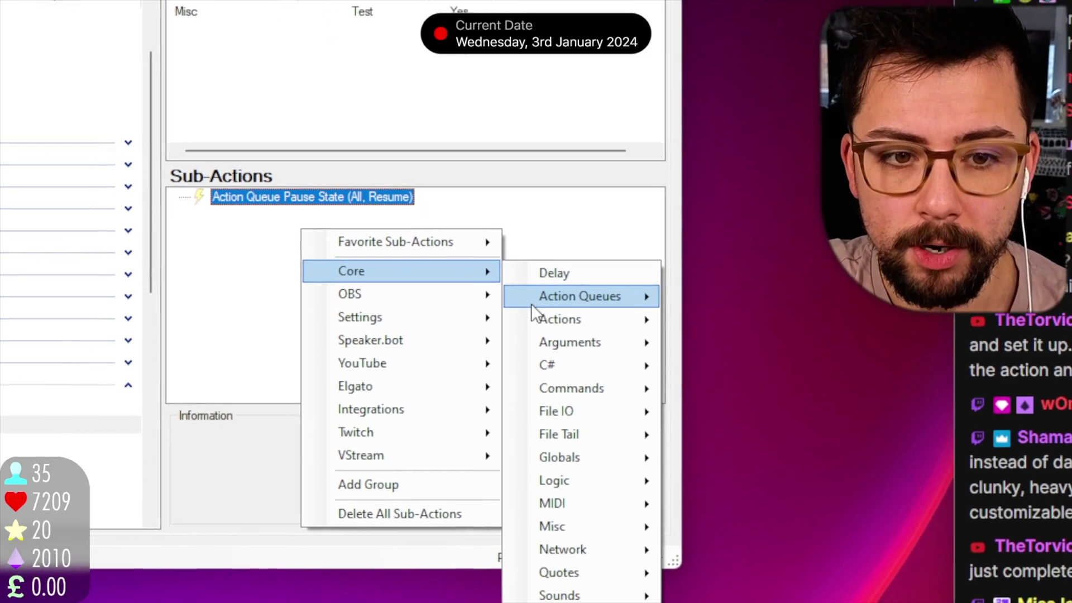
mouse_move(540, 335)
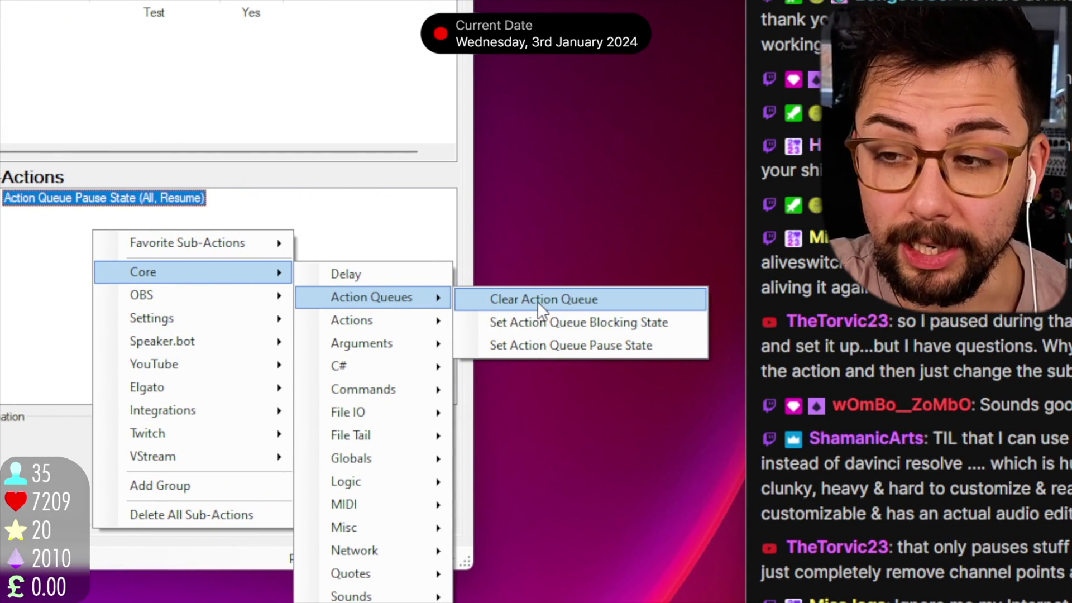
click(540, 307)
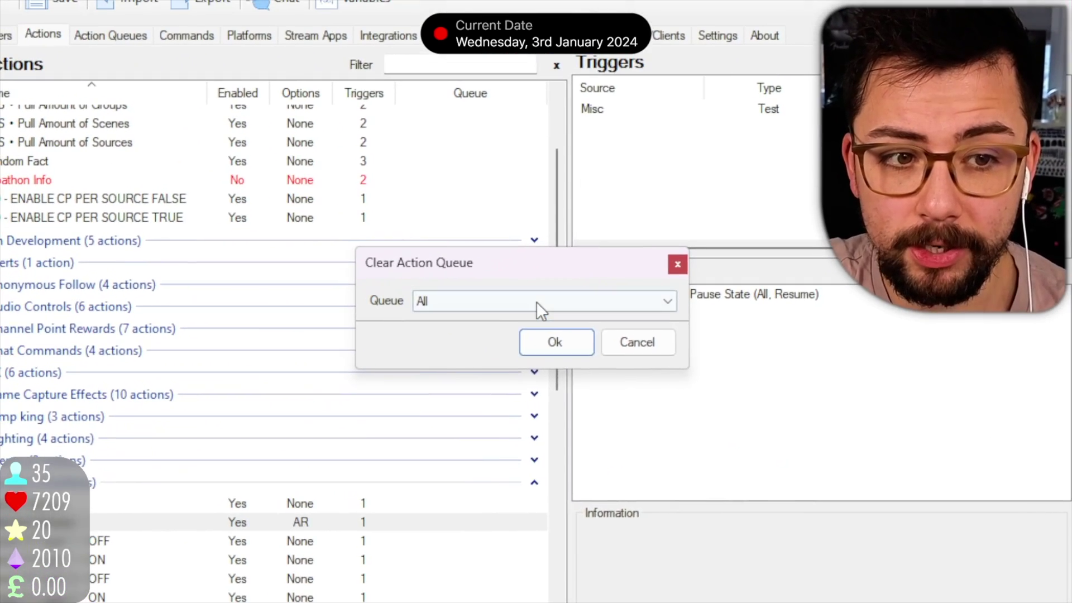
click(539, 301)
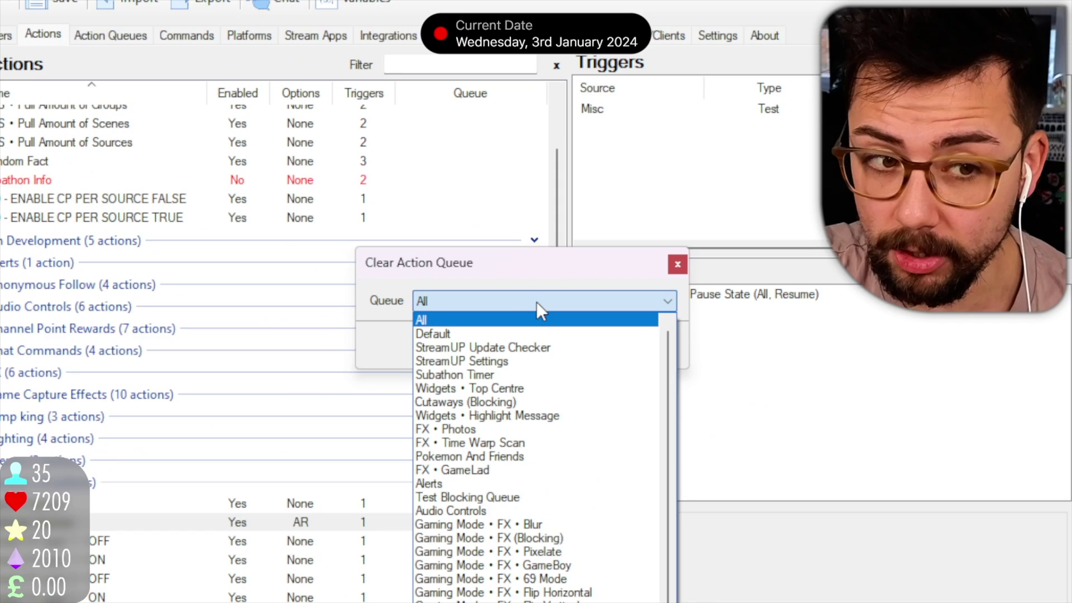
click(491, 320)
click(554, 335)
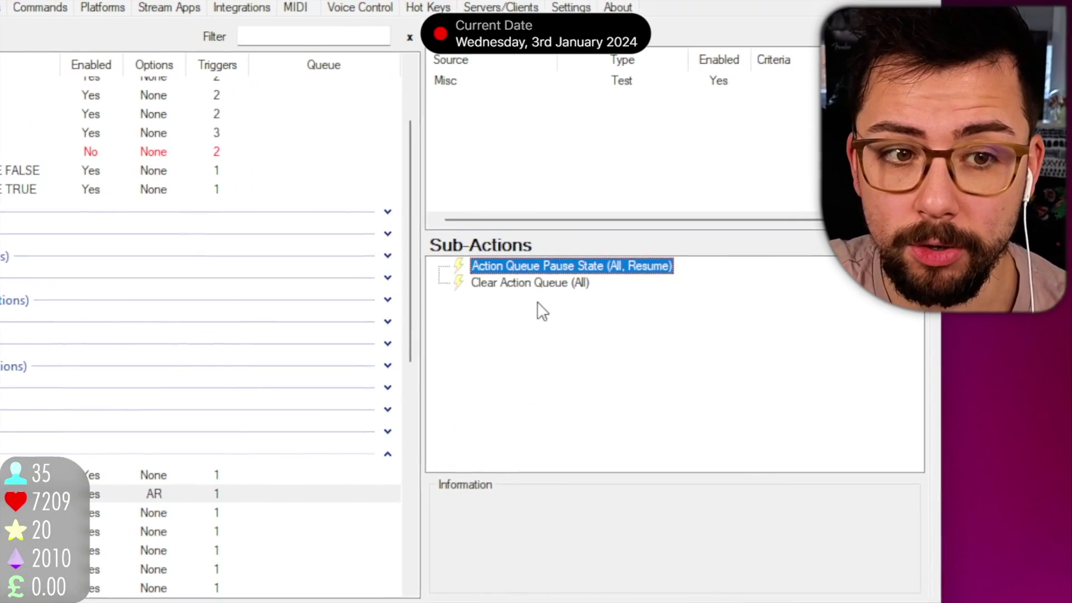
click(529, 283)
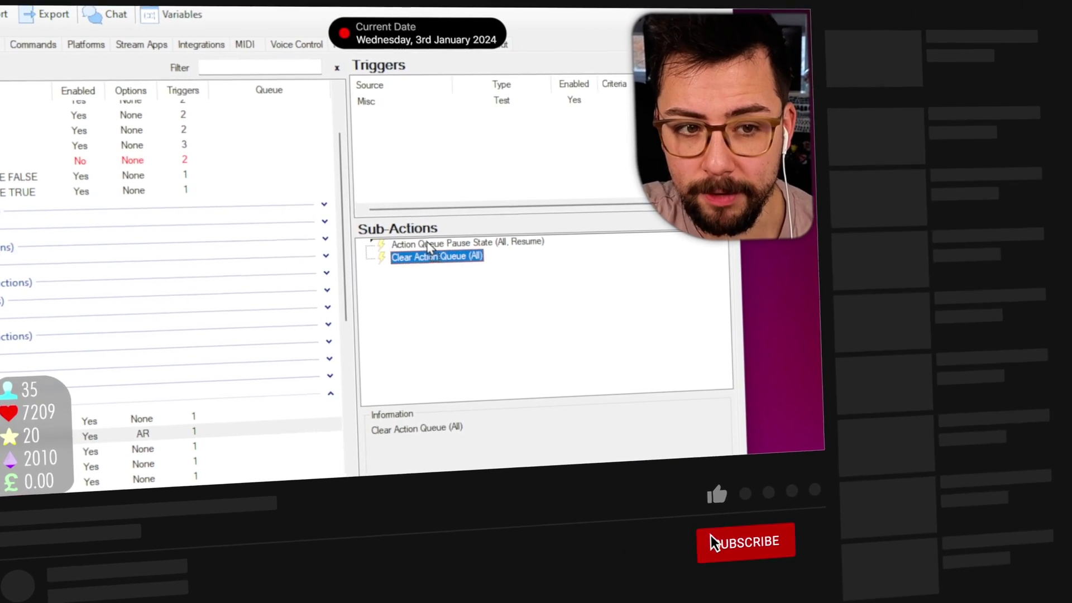
drag(429, 246, 430, 244)
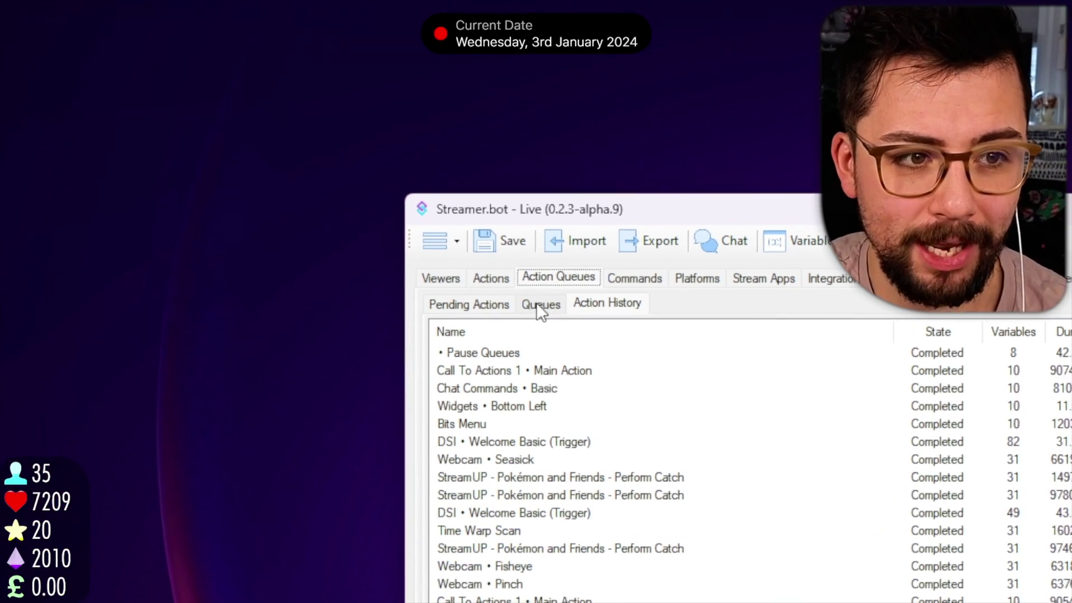
- Fire the Misc Test trigger, then confirm Pending Actions is empty and queues are unpaused
click(460, 328)
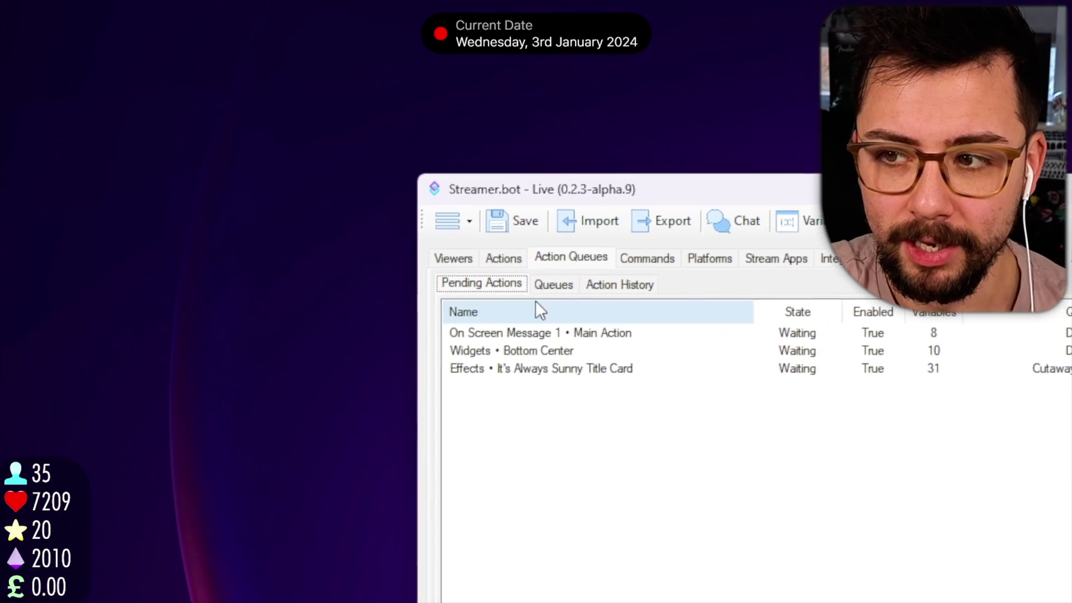
click(411, 185)
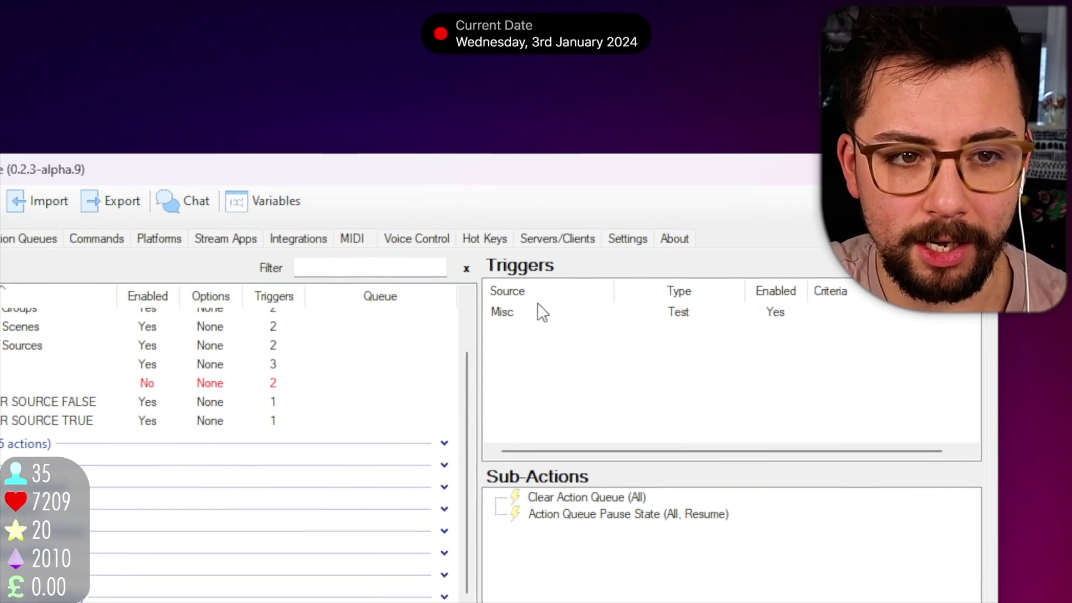
right_click(531, 260)
click(536, 301)
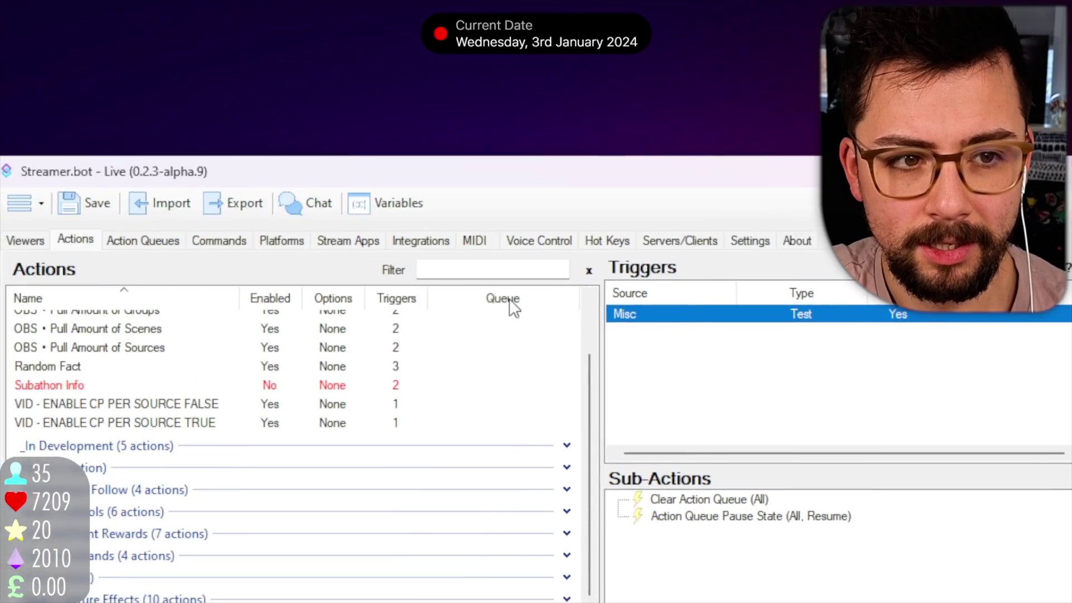
click(535, 306)
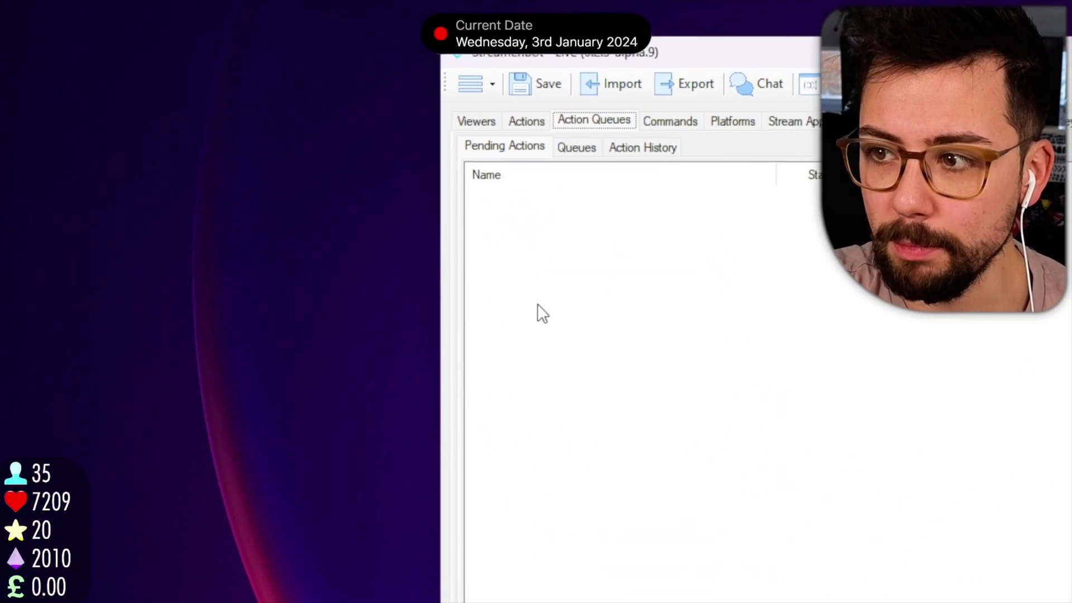